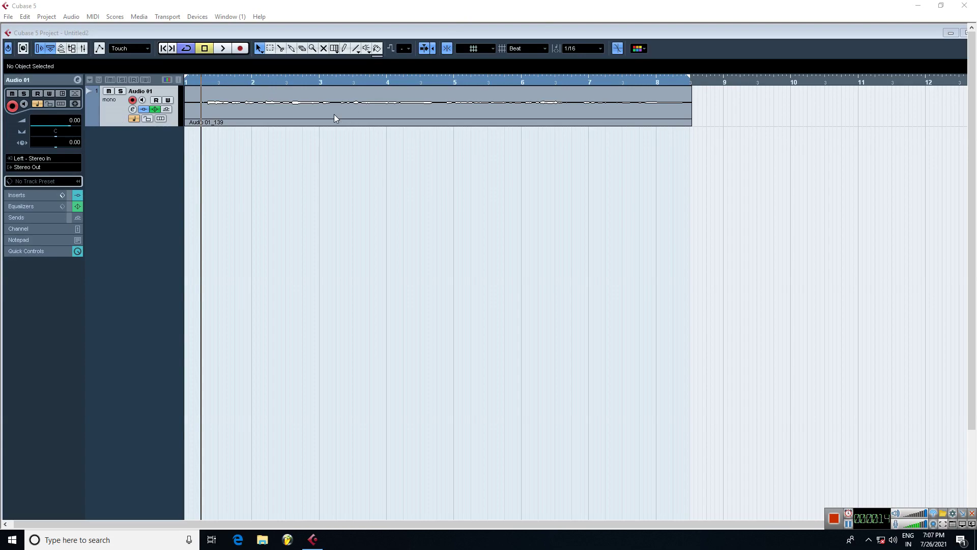
Show the Transport panel and select the recorded vocal clip on the Audio 01 track
key("F2")
left_click_drag(224, 121, 376, 109)
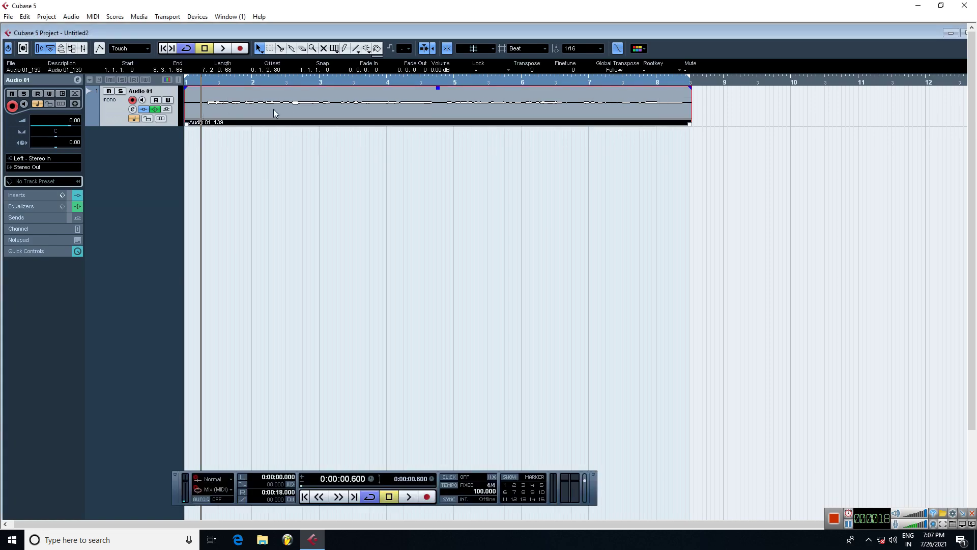
Review the Audio 01 channel's inserts and EQ, and play back the processed vocal clip
left_click(133, 108)
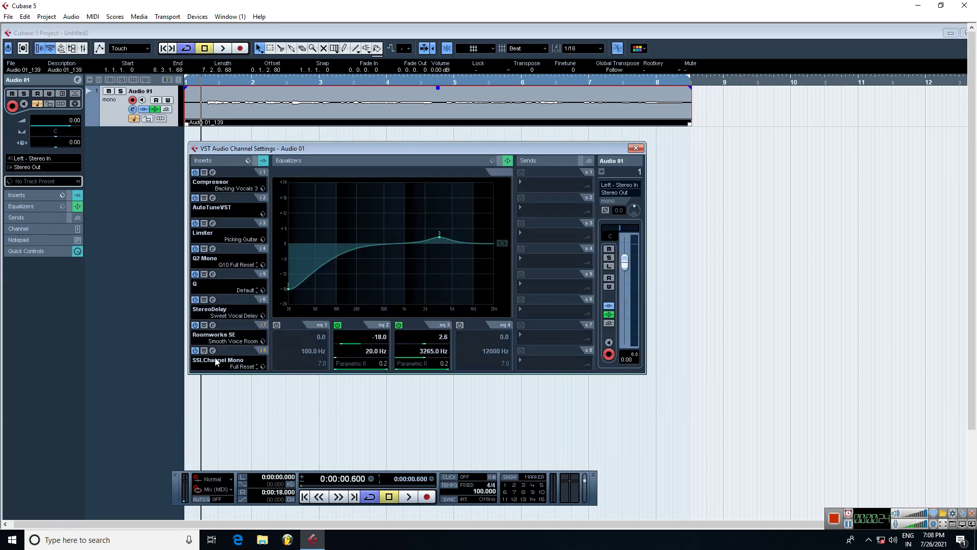
left_click(636, 148)
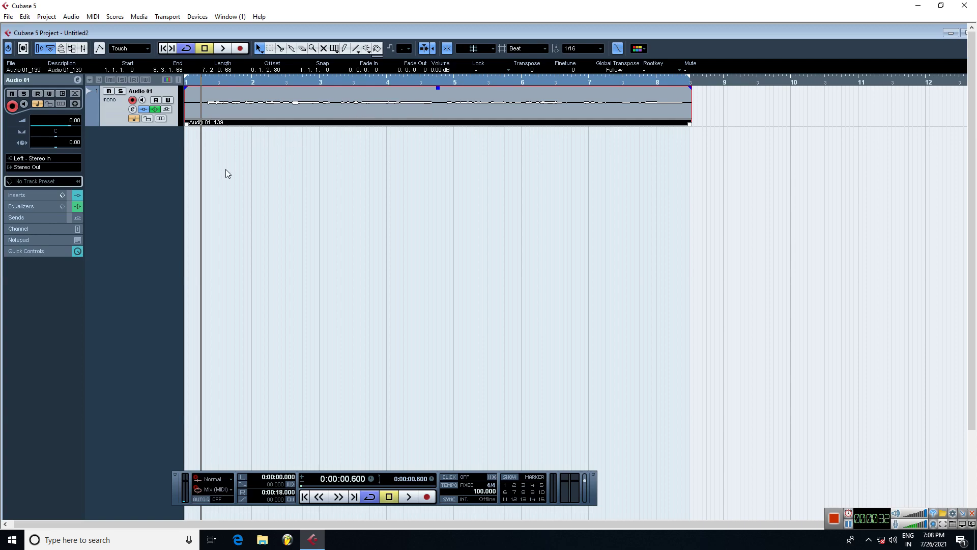
left_click(227, 51)
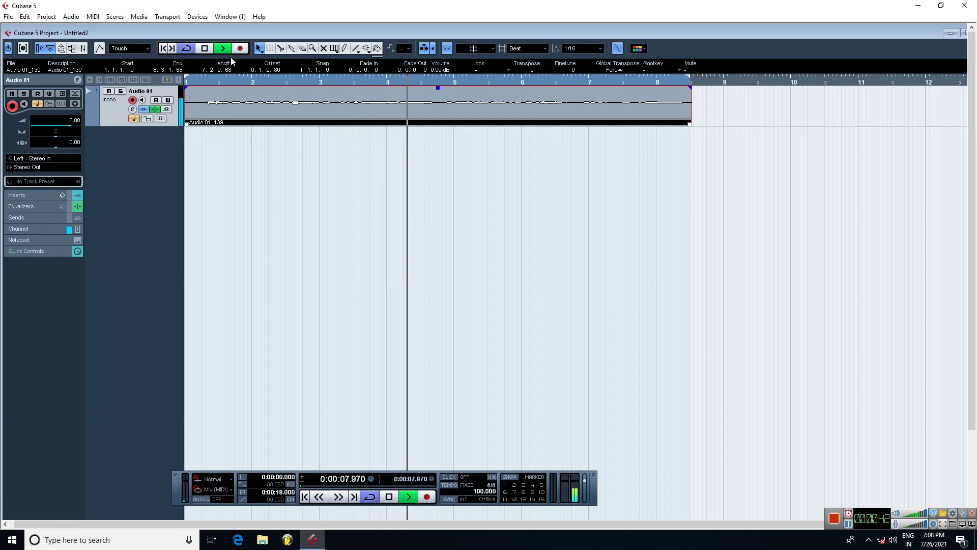
left_click(205, 48)
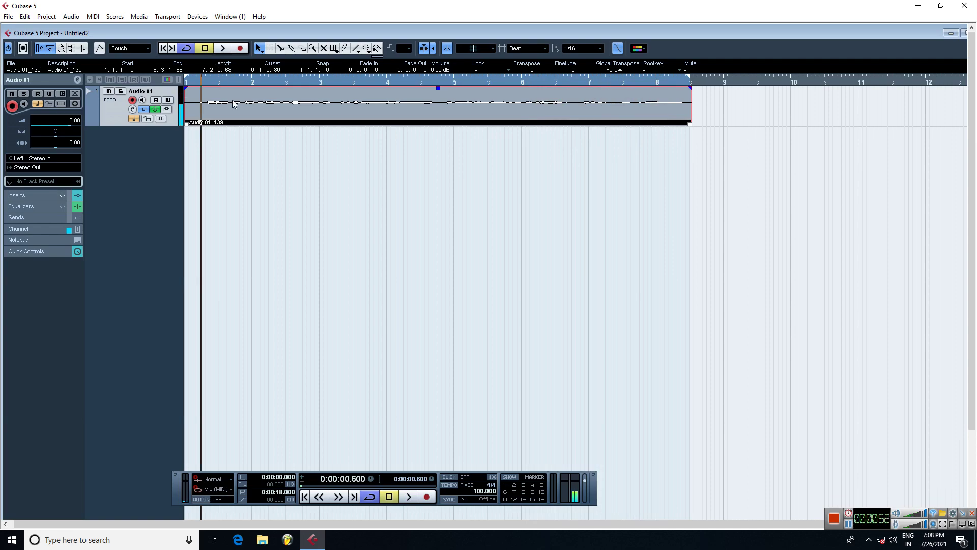
left_click_drag(218, 143, 642, 100)
left_click(199, 82)
left_click_drag(208, 151, 455, 77)
left_click_drag(215, 137, 712, 104)
Open the Audio 01 channel settings to examine the chain of eight insert effects, and close them
left_click(134, 109)
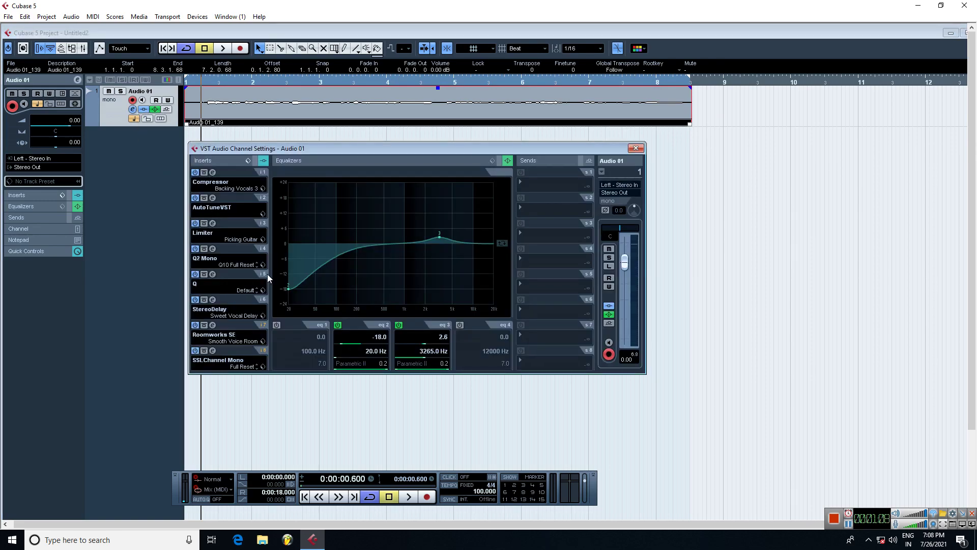
left_click(636, 149)
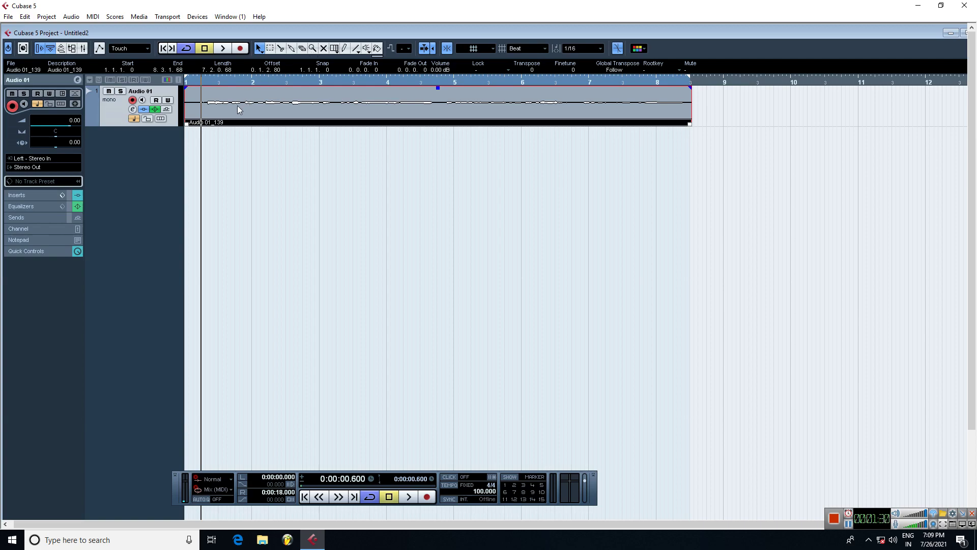
left_click(586, 133)
left_click(314, 121)
left_click(202, 82)
left_click_drag(218, 147, 242, 120)
Listen to the vocal with all Audio 01 inserts bypassed, and switch the bypass off again
left_click(132, 109)
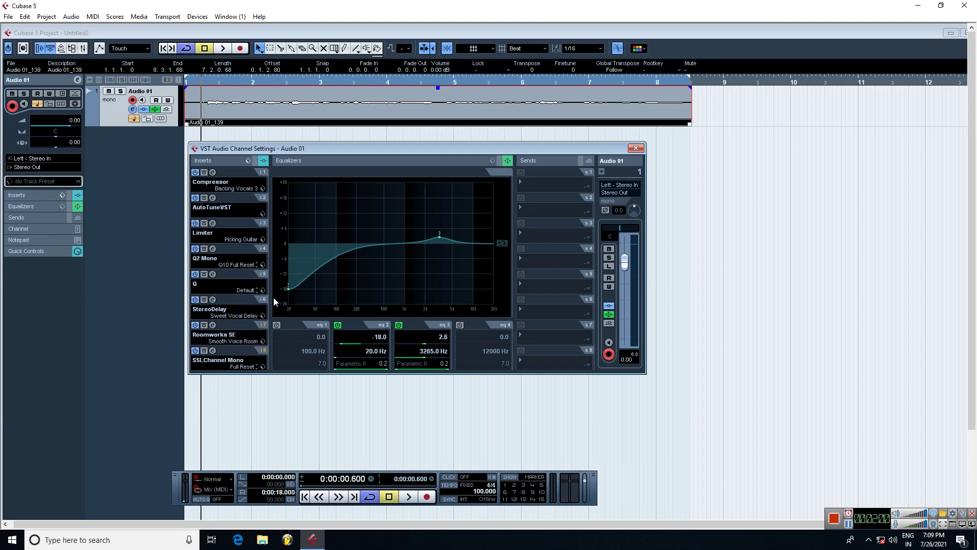
left_click(255, 163)
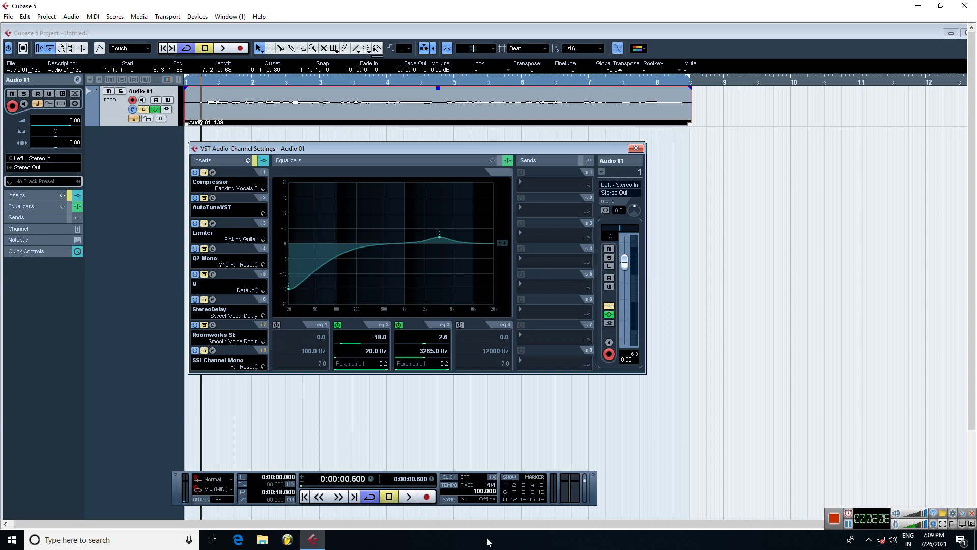
left_click(409, 497)
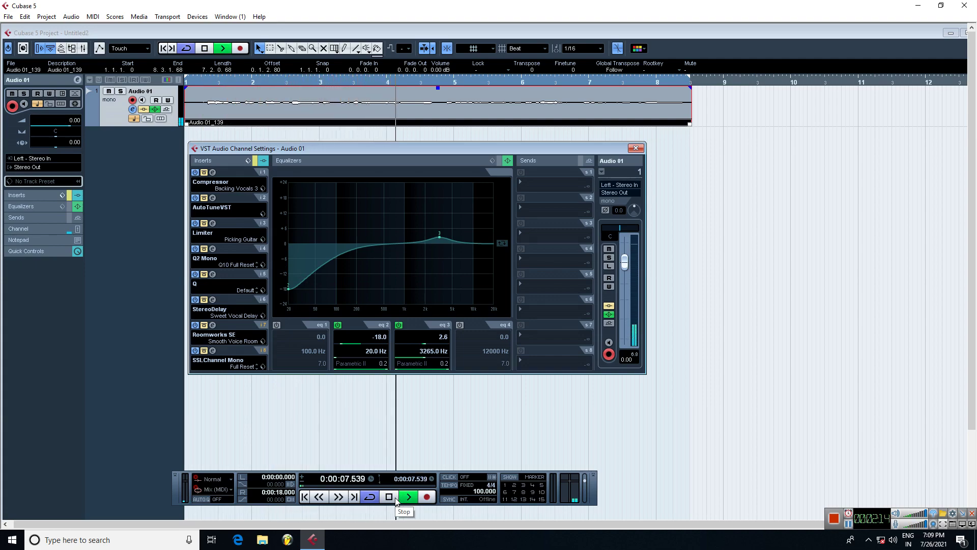
left_click(396, 501)
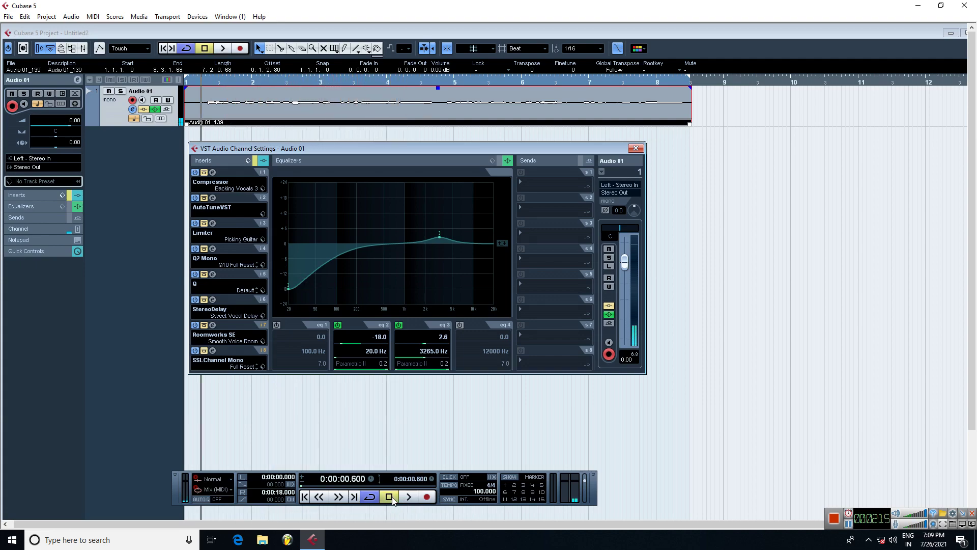
left_click(255, 162)
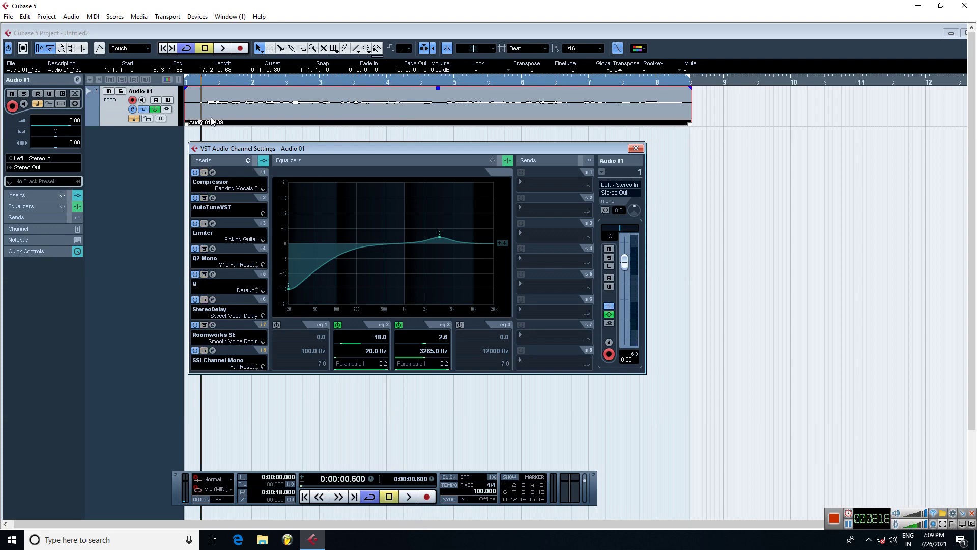
Examine the SSLChannel Mono and Q2 Mono insert settings in their plug-in editors, and close both
left_click(196, 351)
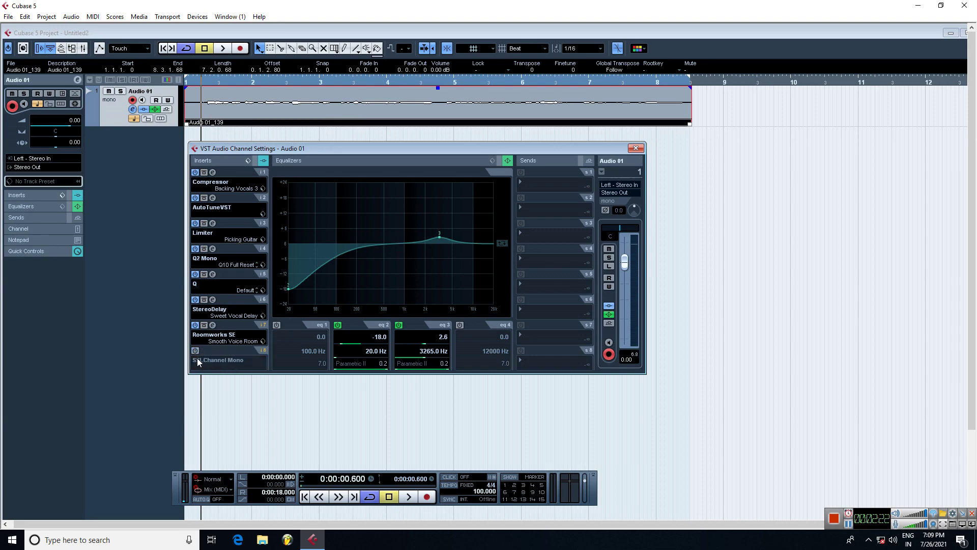
left_click(195, 352)
left_click(213, 351)
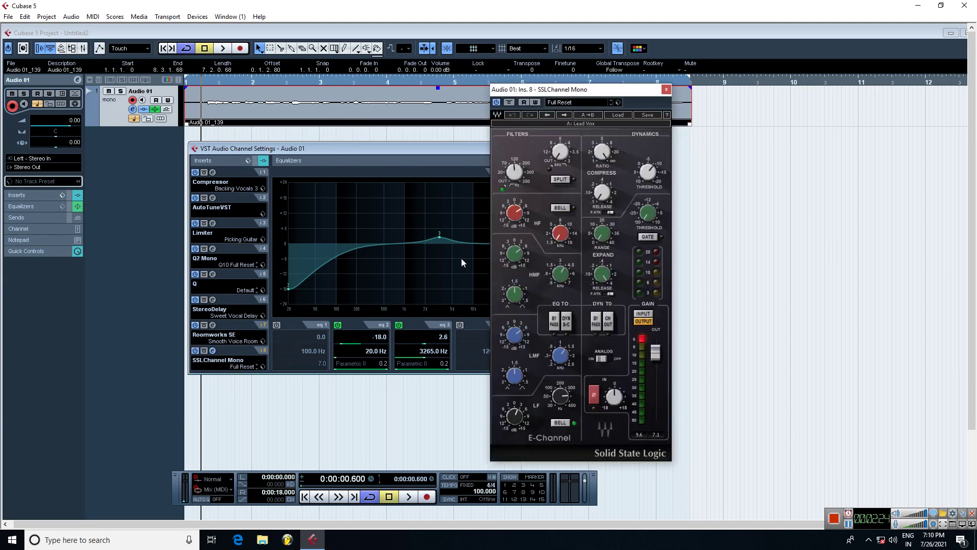
left_click_drag(603, 90, 654, 94)
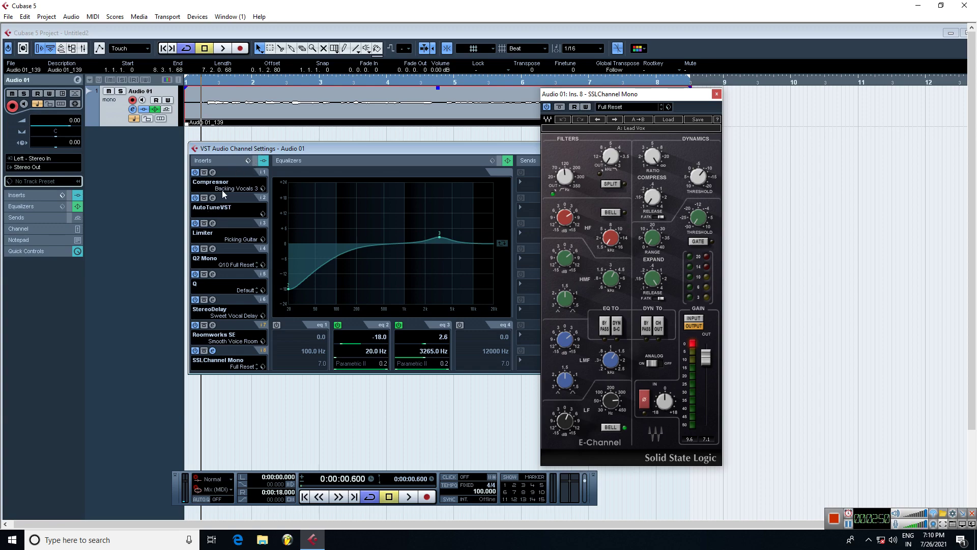
left_click(216, 257)
left_click_drag(412, 184, 387, 179)
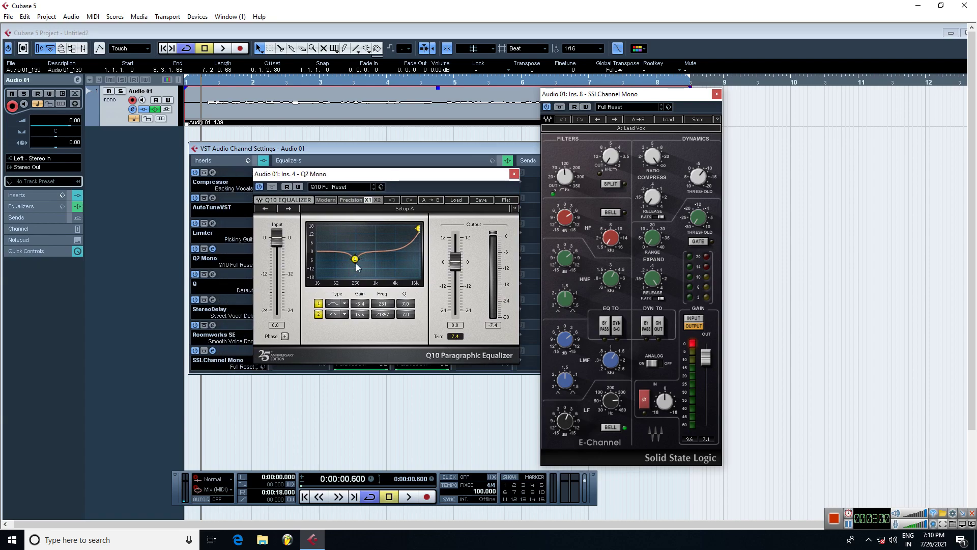
left_click(513, 173)
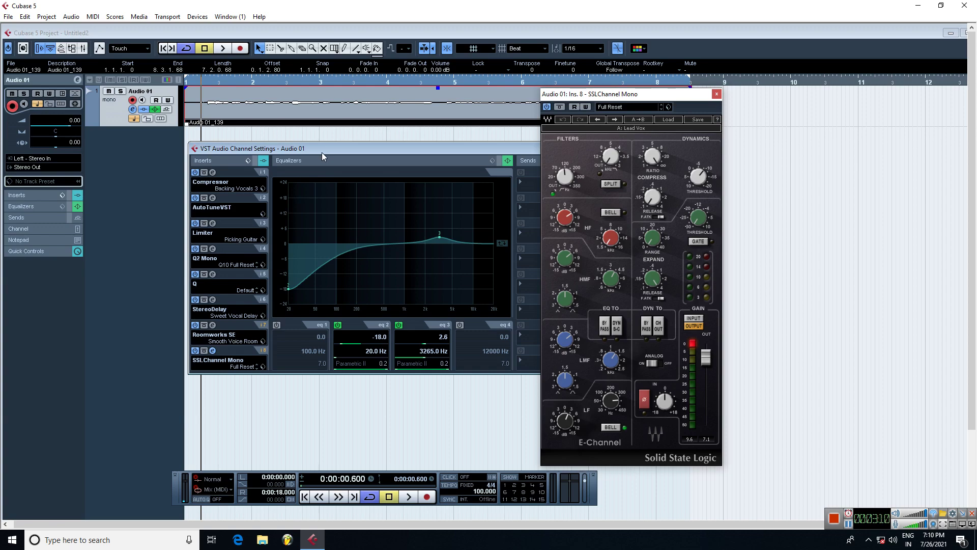
left_click(717, 94)
Compare the vocal's playback with the SSLChannel Mono insert deactivated and activated
left_click(195, 350)
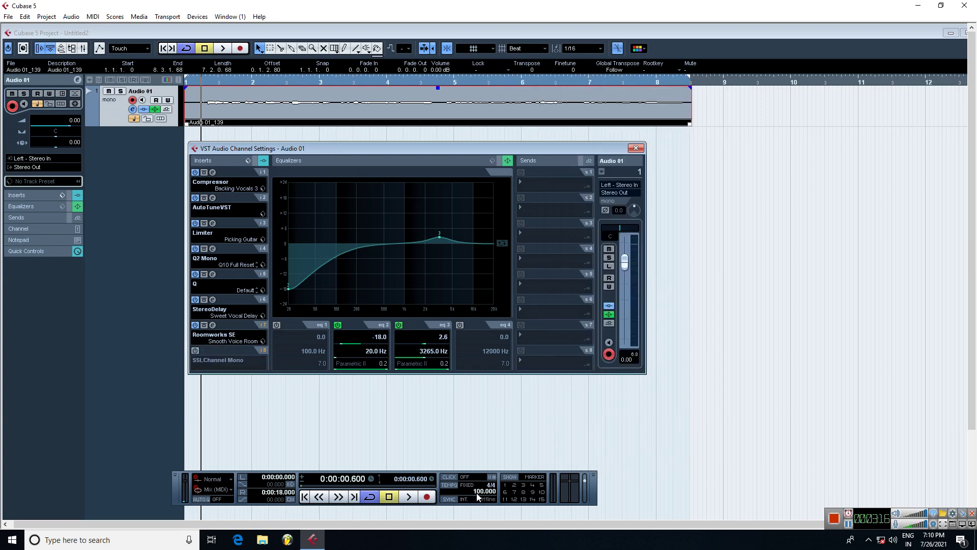
left_click(408, 497)
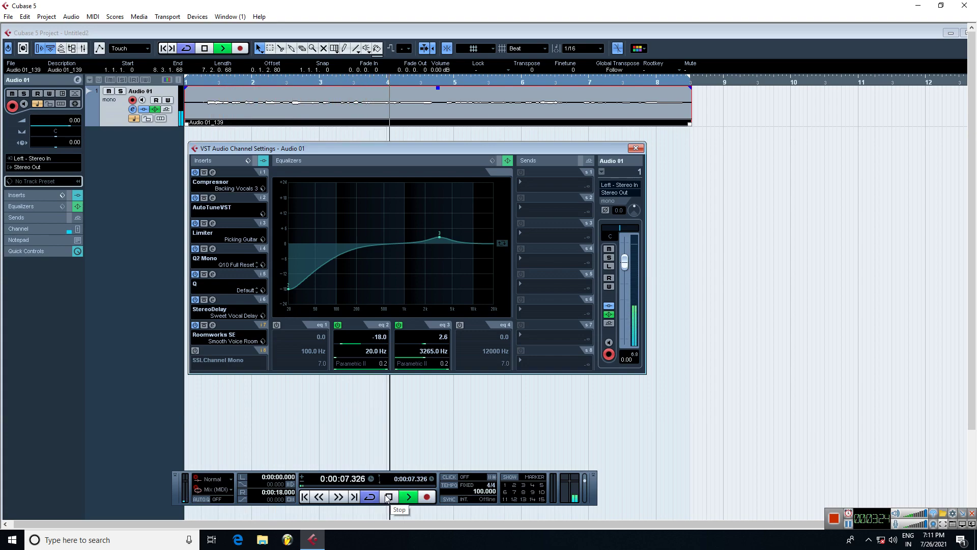
left_click(390, 497)
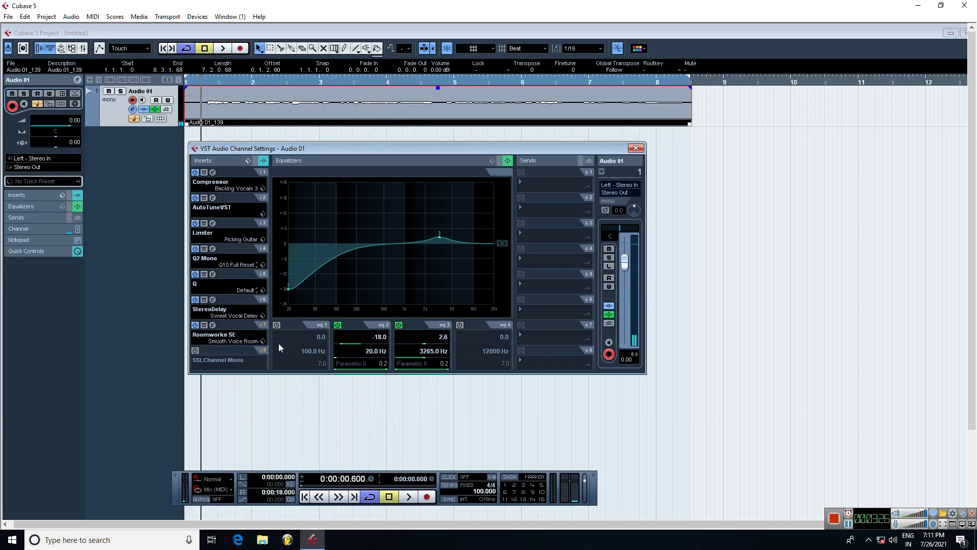
left_click(199, 351)
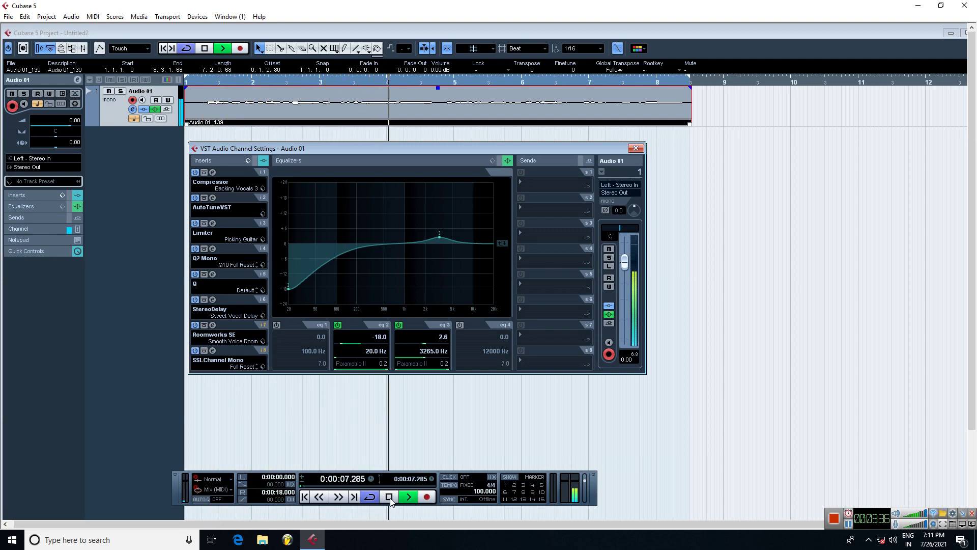
left_click(390, 497)
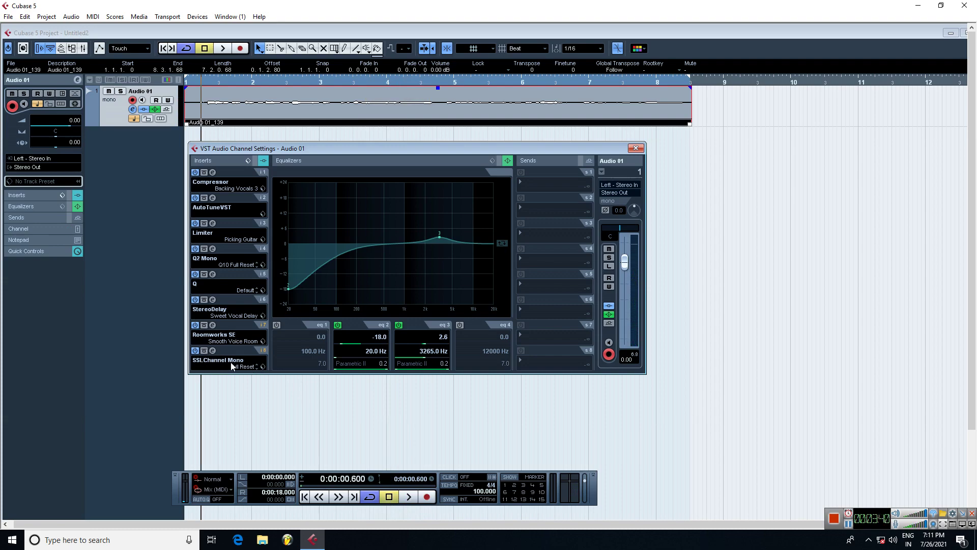
Inspect the Lead Vox preset settings in the SSLChannel Mono editor, and close it
left_click(213, 350)
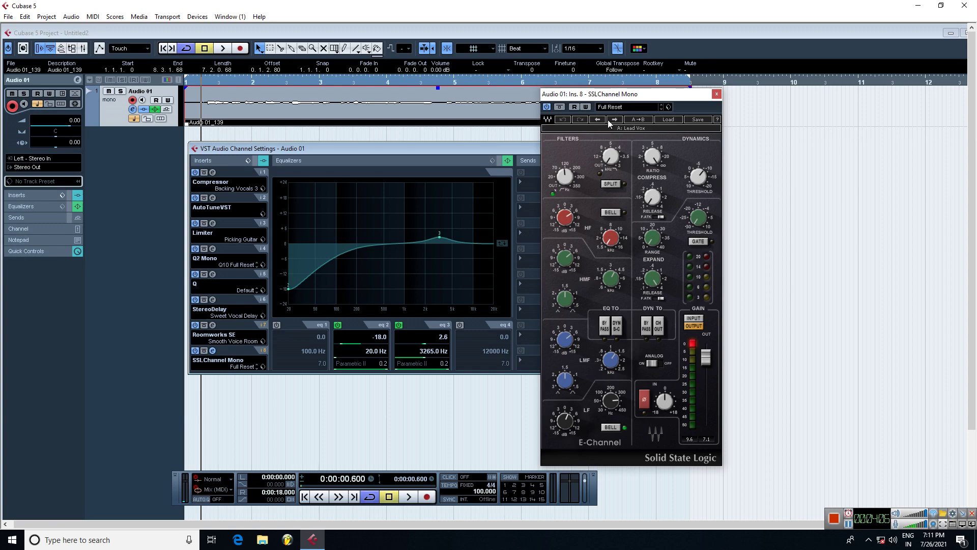
left_click(716, 95)
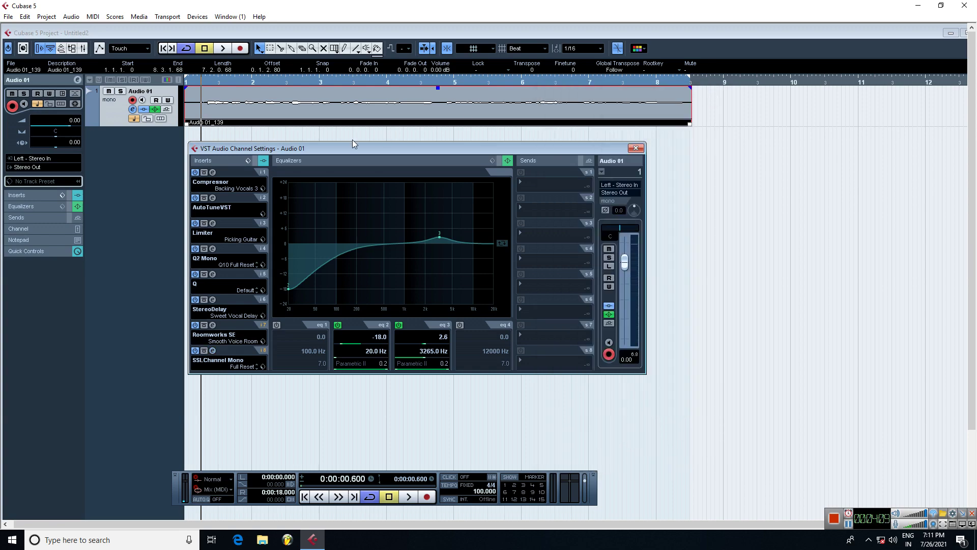
Listen to the vocal with the AutoTuneVST insert deactivated, and with Q2 Mono deactivated as well
left_click(196, 199)
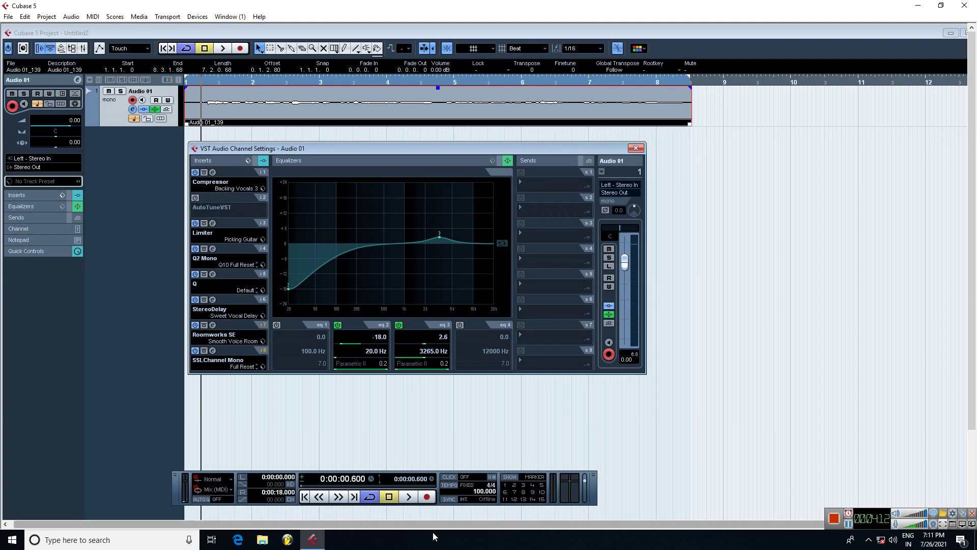
left_click(408, 496)
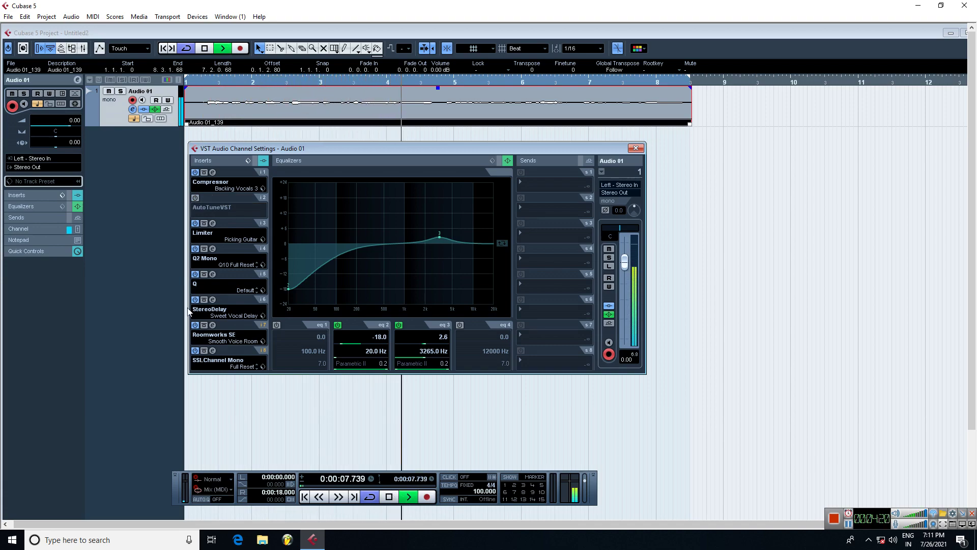
left_click(195, 249)
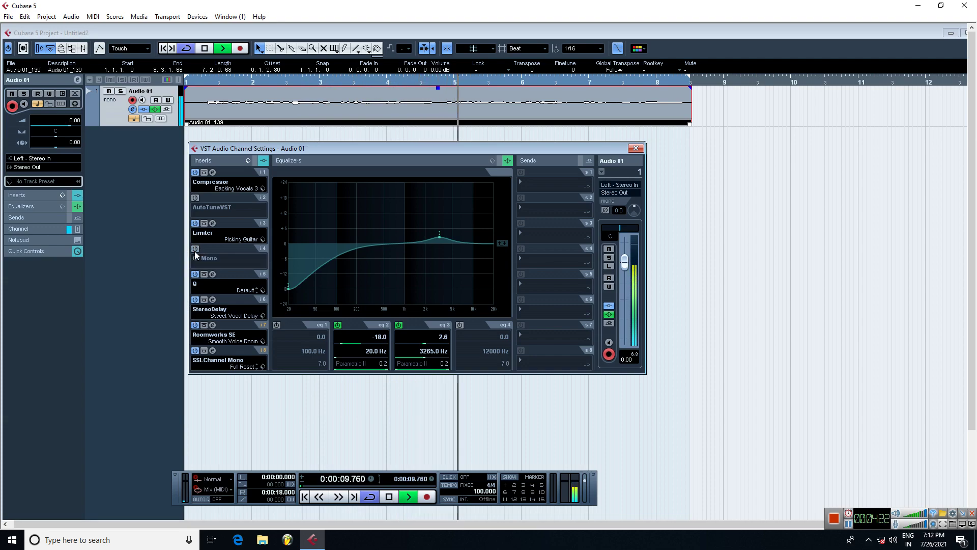
left_click(389, 497)
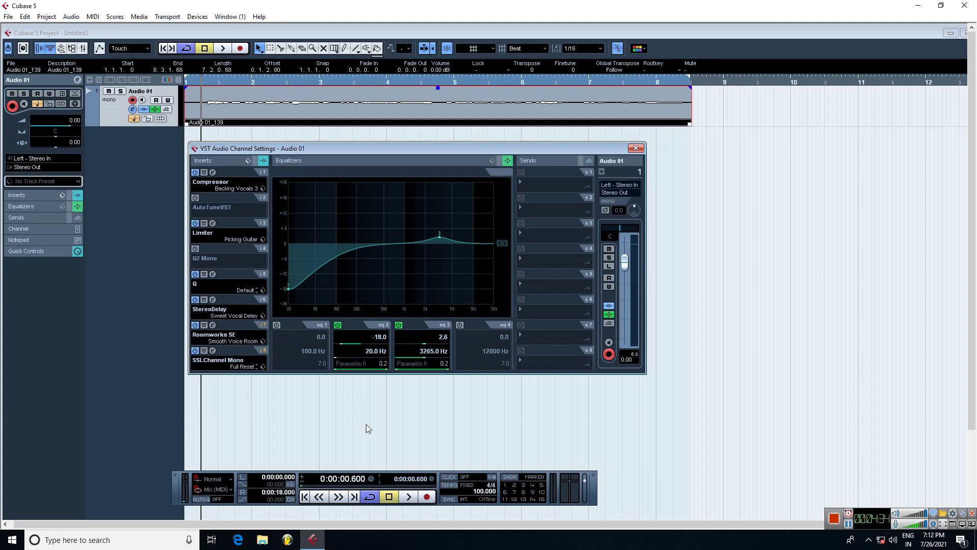
left_click(411, 497)
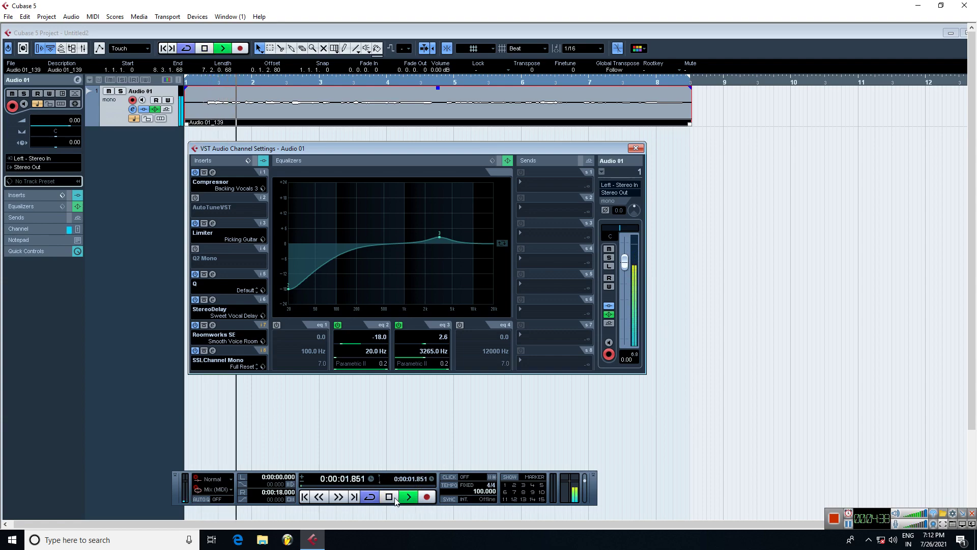
left_click(395, 499)
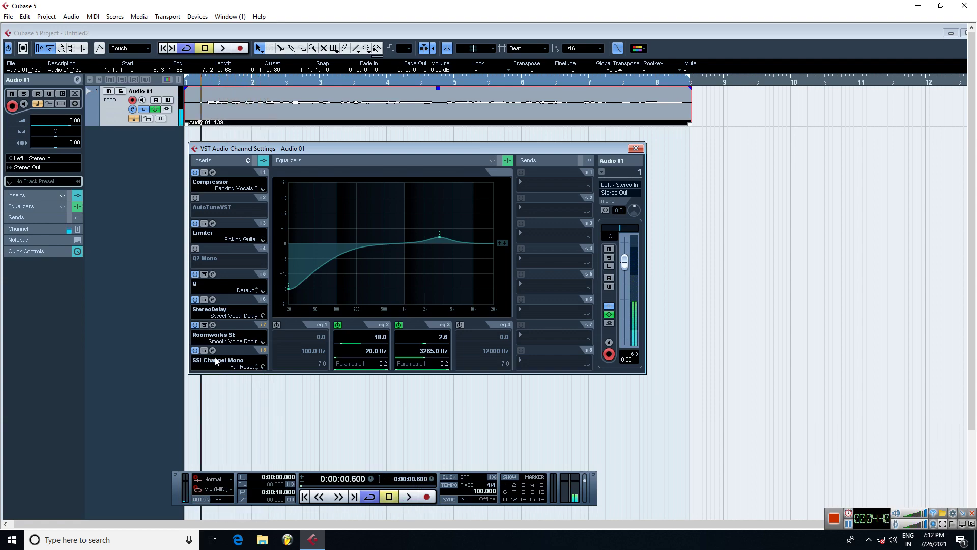
Reactivate the AutoTuneVST and Q2 Mono inserts one after the other, playing the vocal after each change
left_click(196, 199)
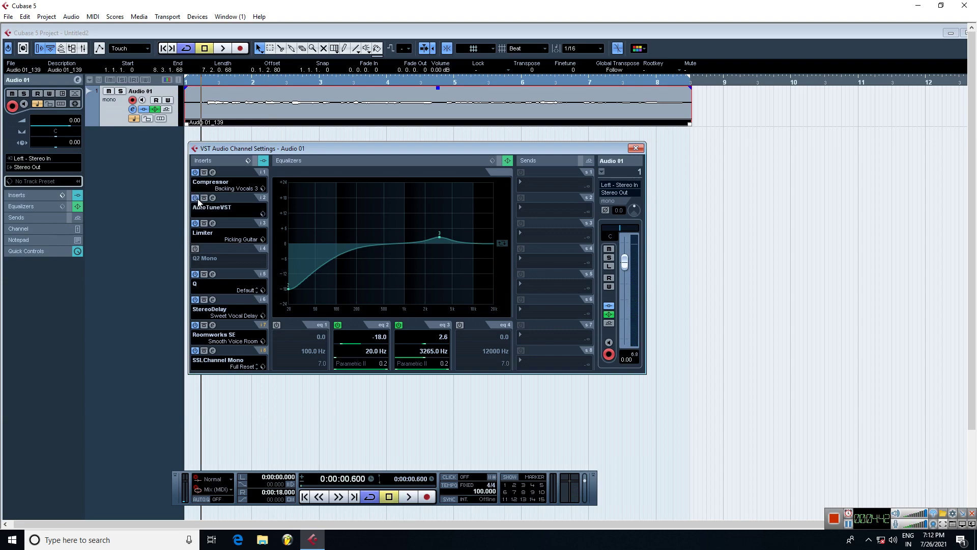
left_click(411, 498)
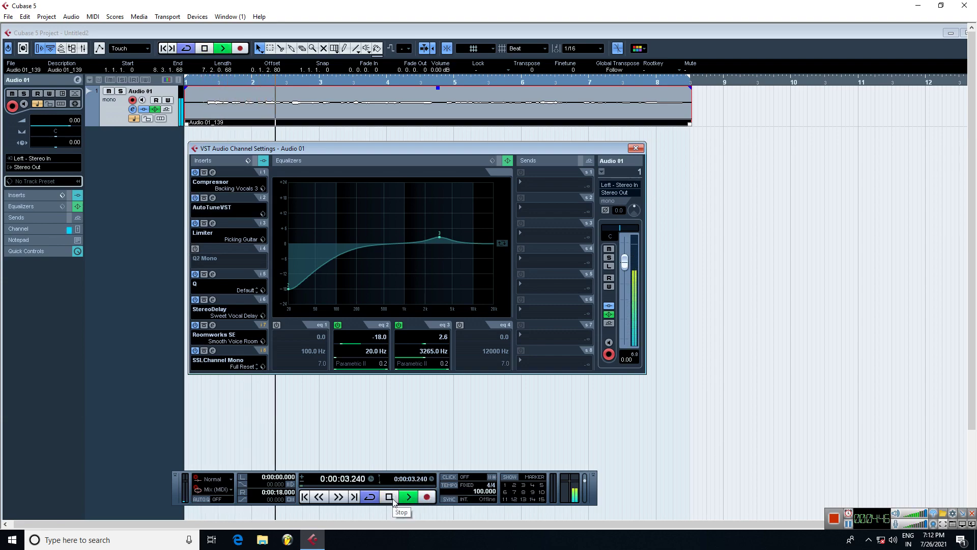
left_click(390, 496)
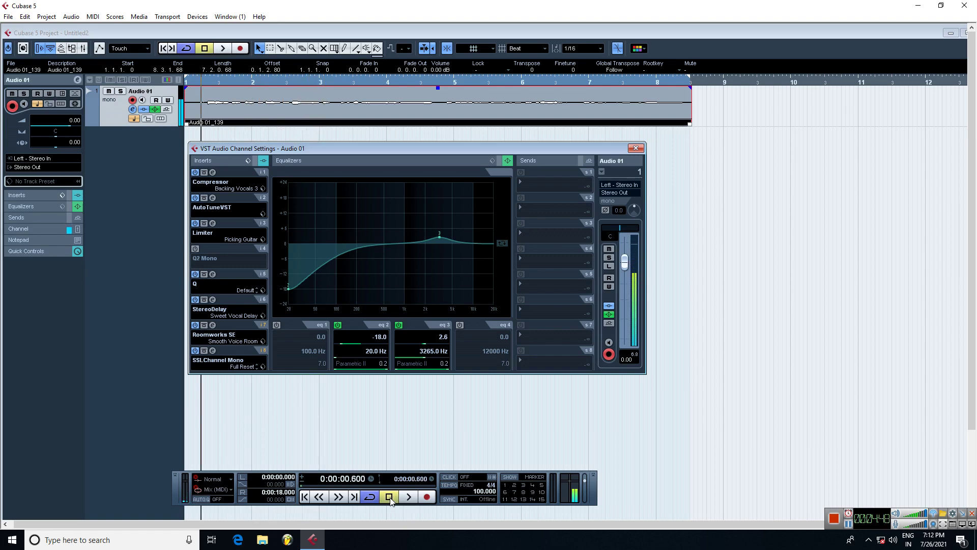
left_click(195, 249)
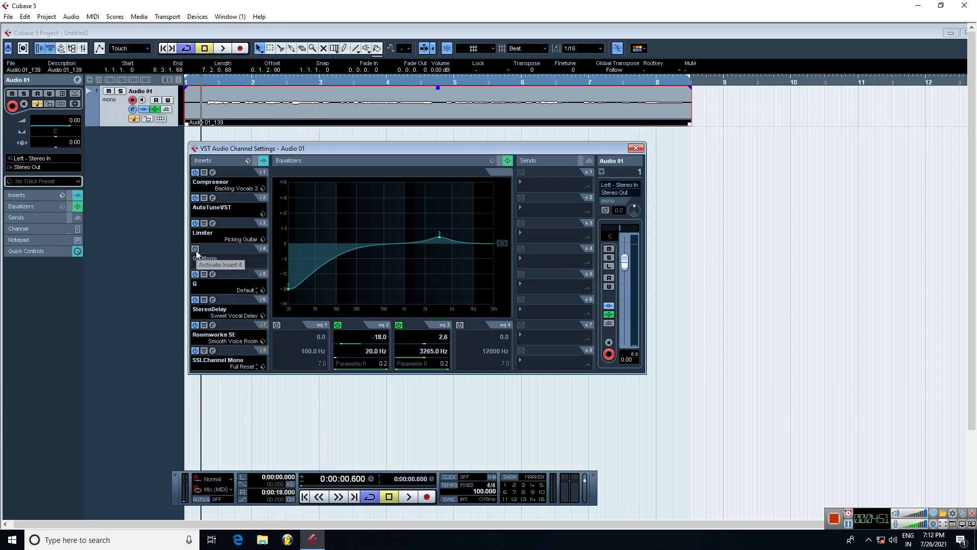
left_click(410, 498)
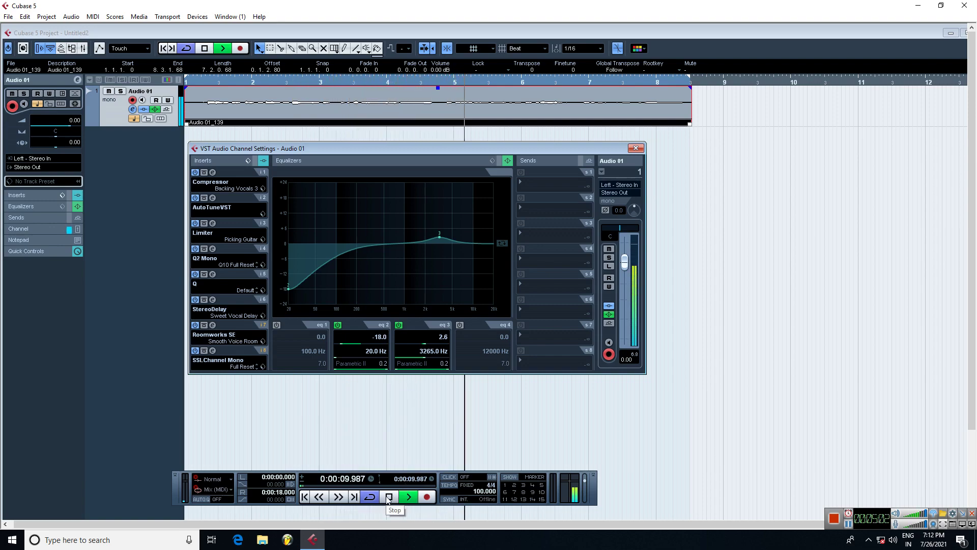
Compare the vocal's playback with the Q insert deactivated and reactivated, and stop playback
left_click(195, 275)
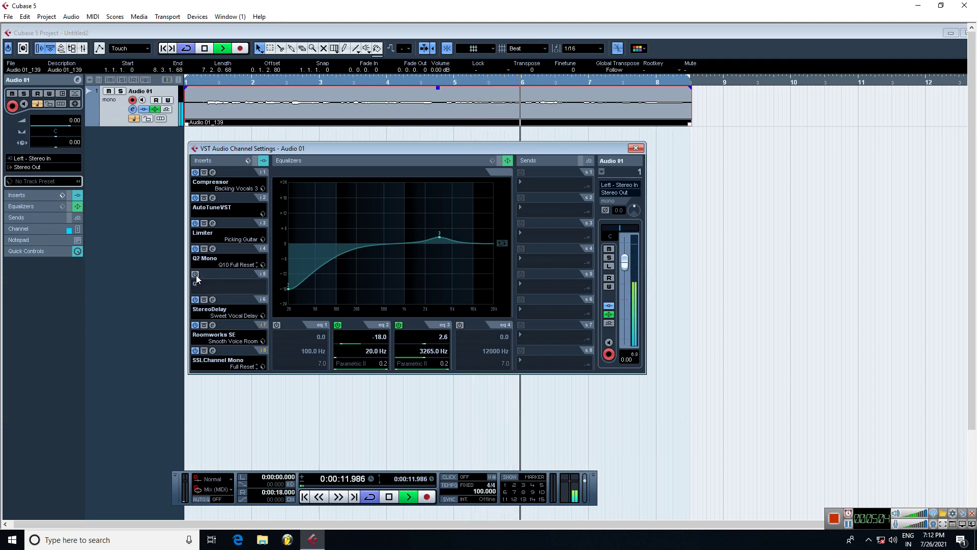
left_click(195, 275)
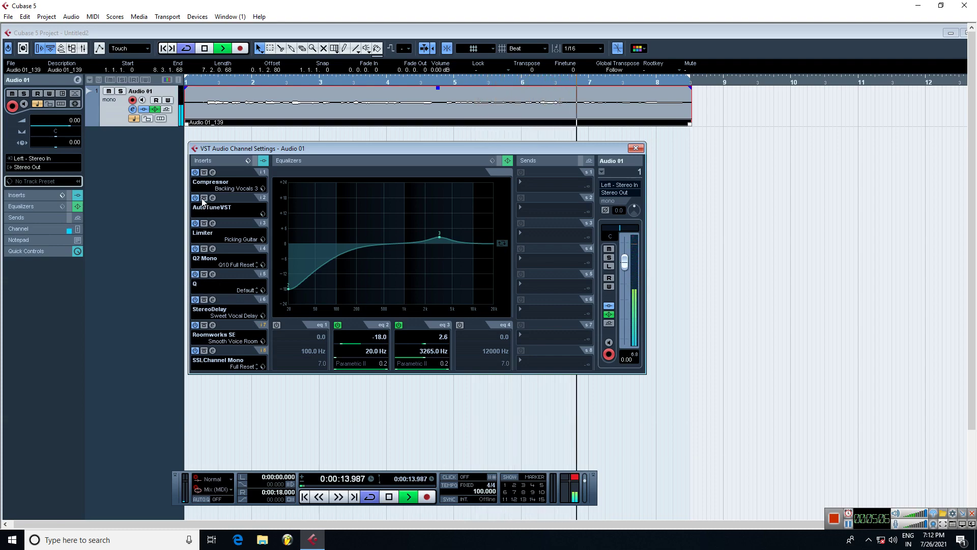
left_click(393, 502)
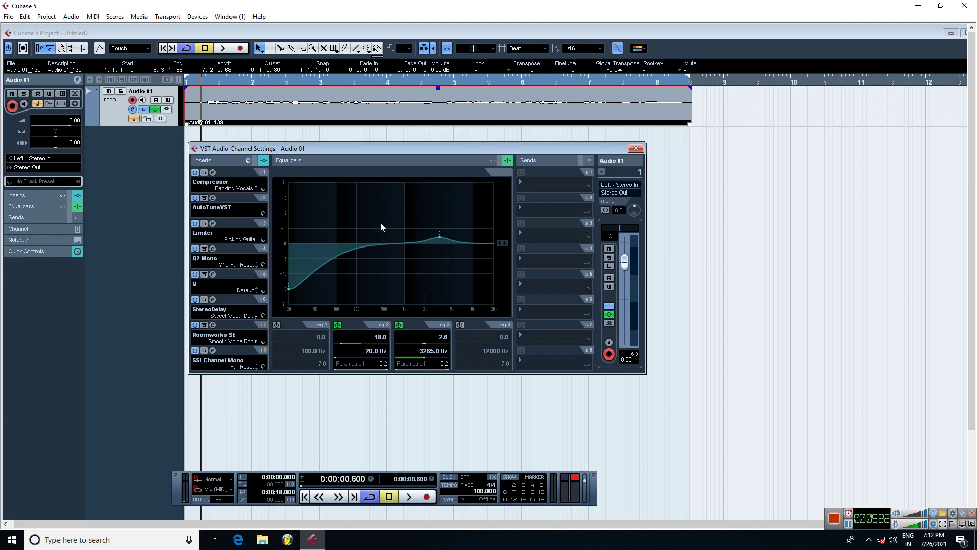
Inspect the AutoTuneVST settings and the Q2 Mono equalizer curve in their editors, closing each one
left_click(212, 198)
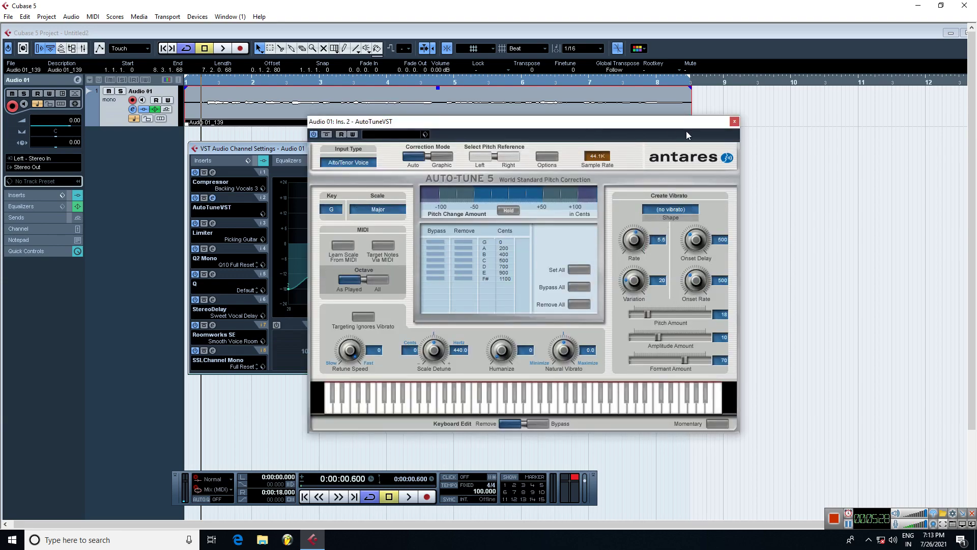
left_click(735, 122)
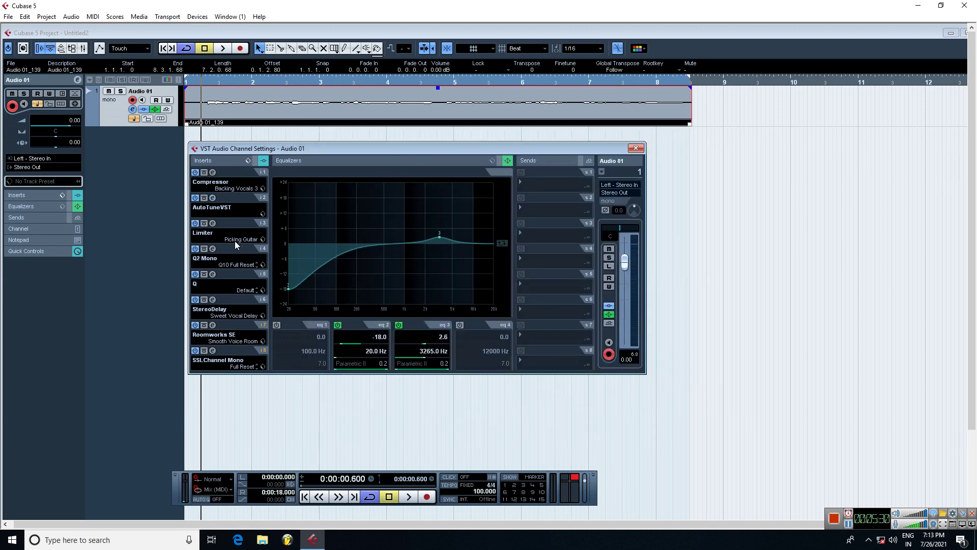
left_click(213, 248)
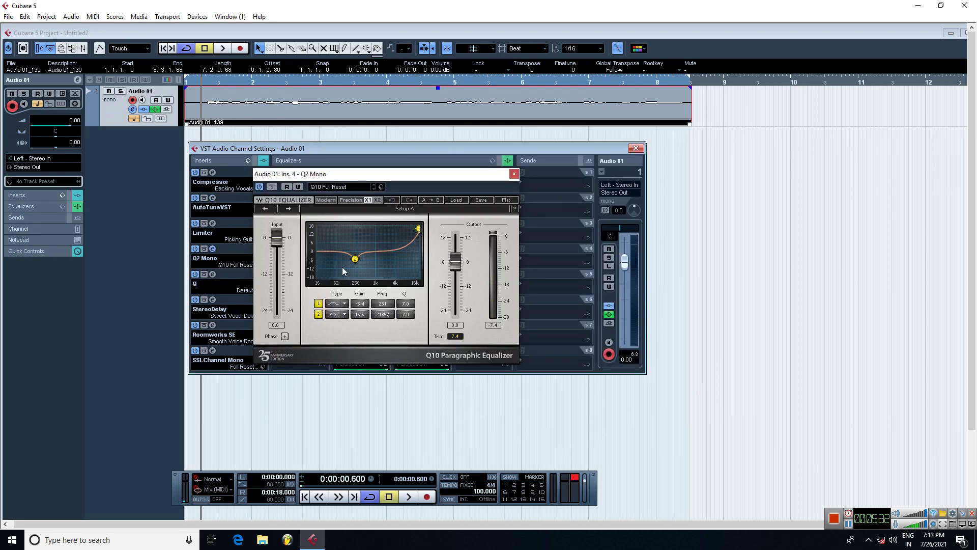
left_click_drag(413, 179, 455, 173)
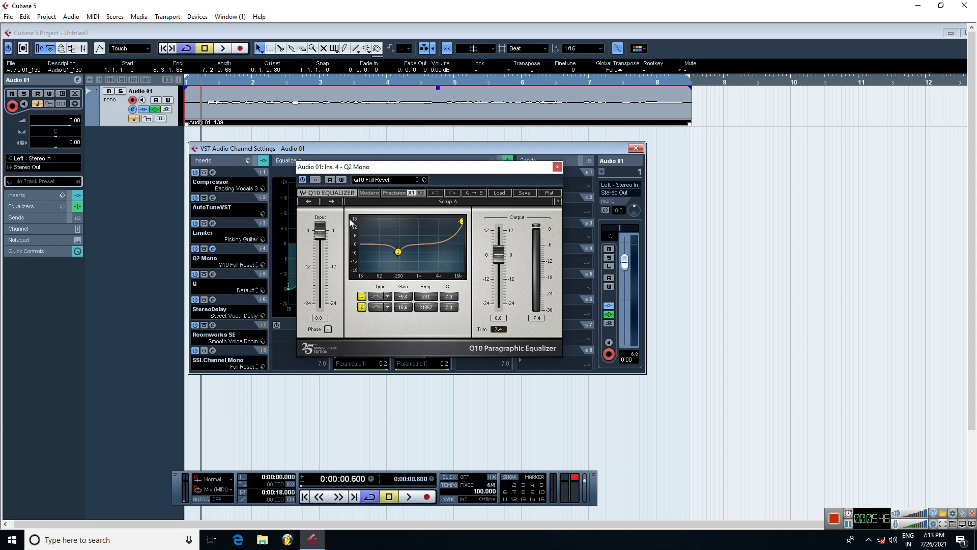
left_click_drag(377, 168, 363, 179)
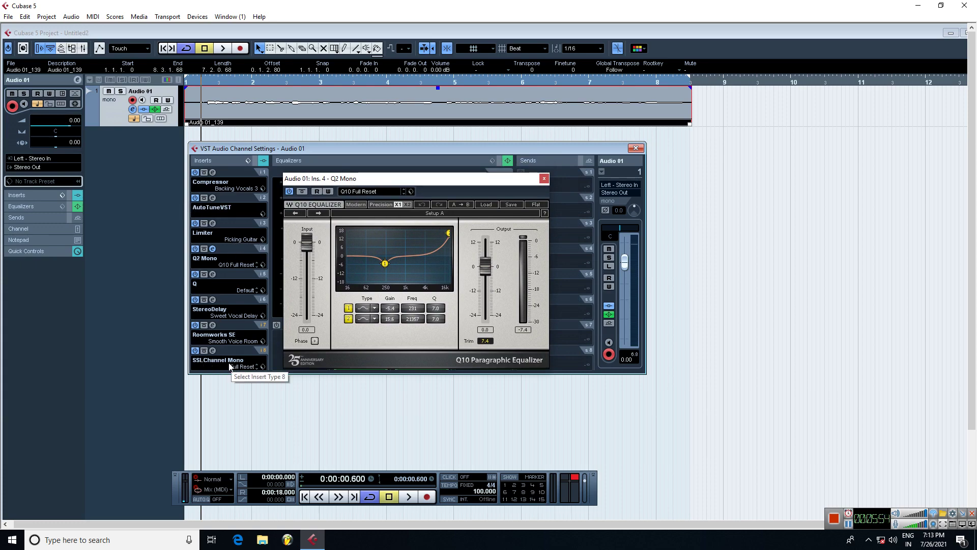
left_click(544, 179)
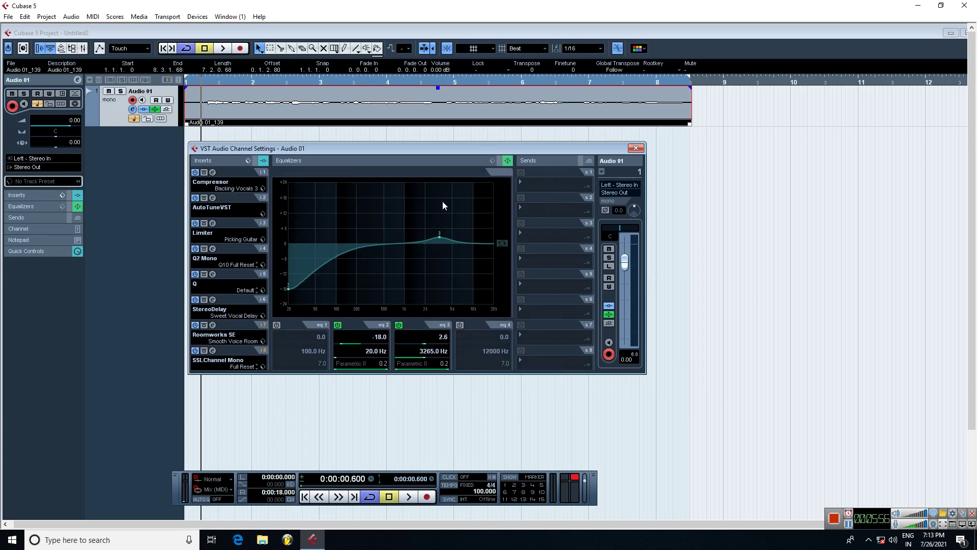
Set the channel's EQ band 2 to -17.0 dB at 21.0 Hz and close the Audio 01 channel settings
mouse_move(288, 288)
left_mouse_down()
mouse_move(289, 251)
mouse_move(290, 287)
left_mouse_up()
left_click(636, 149)
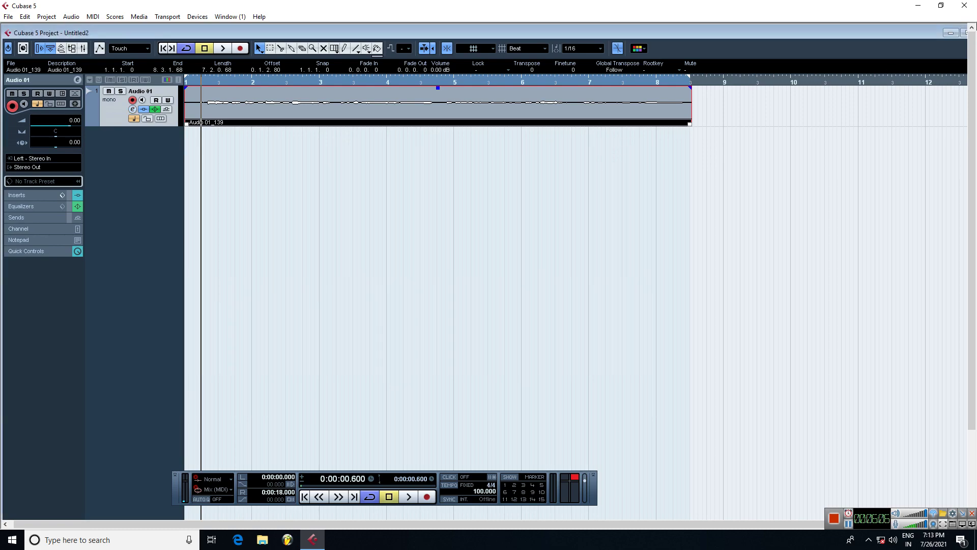
left_click(963, 32)
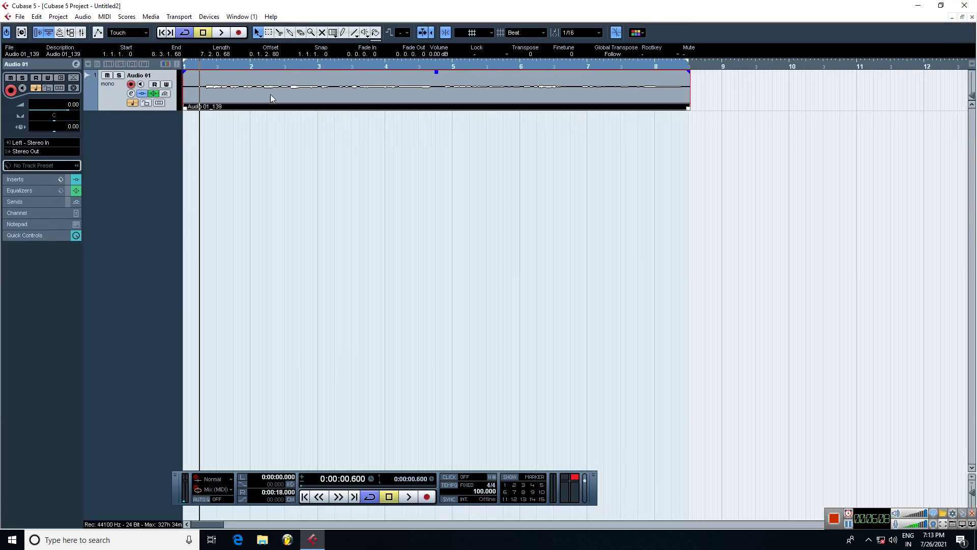
Reopen the Audio 01 channel settings and review the Q2 Mono and SSLChannel Mono editors, closing each one
left_click(131, 95)
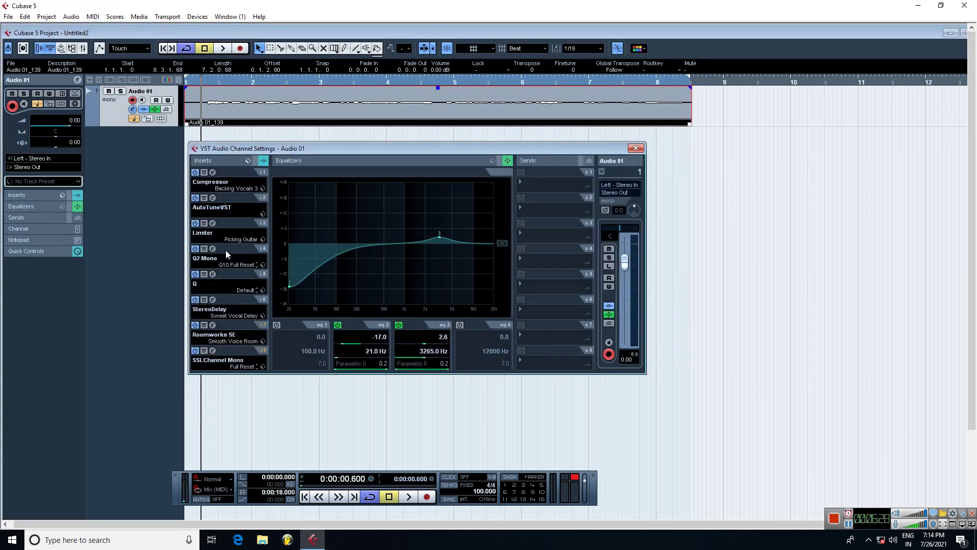
left_click(213, 248)
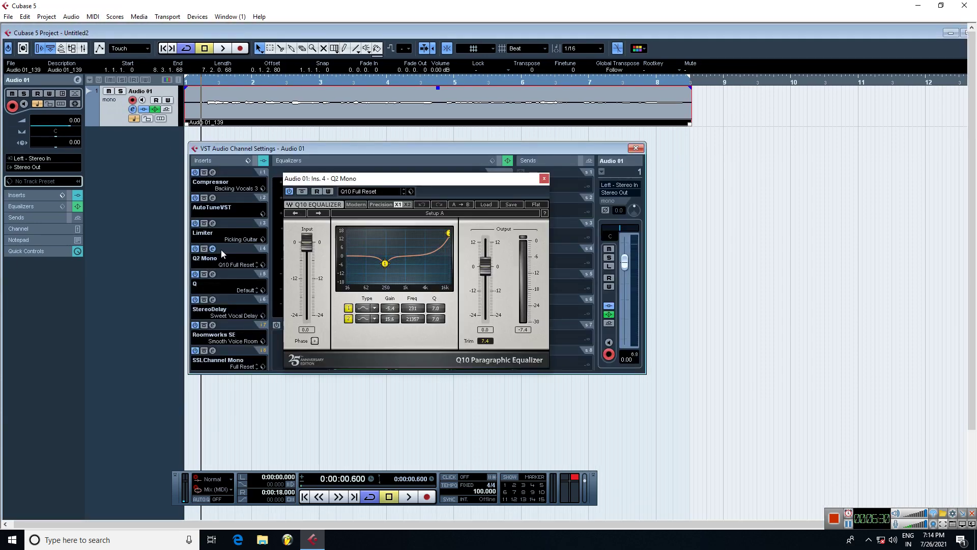
left_click(545, 180)
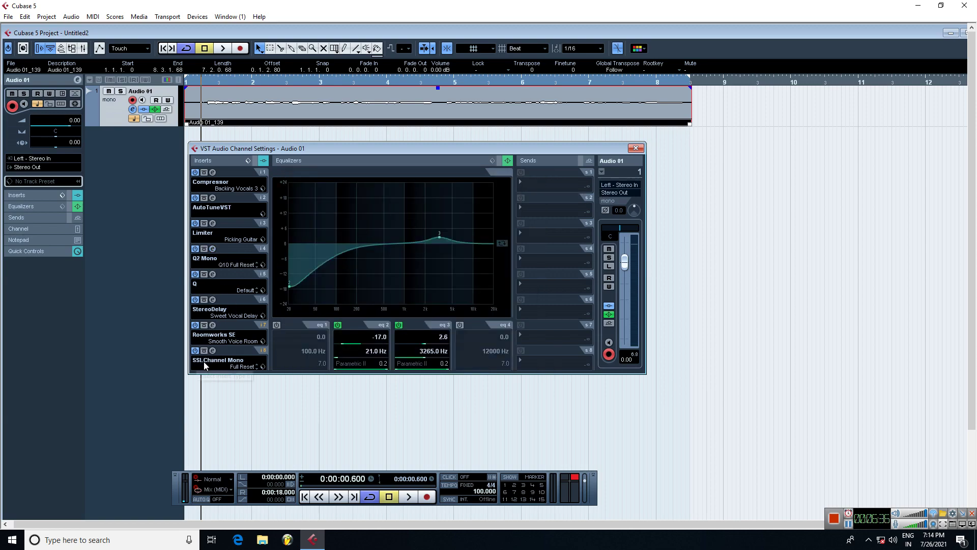
left_click(212, 351)
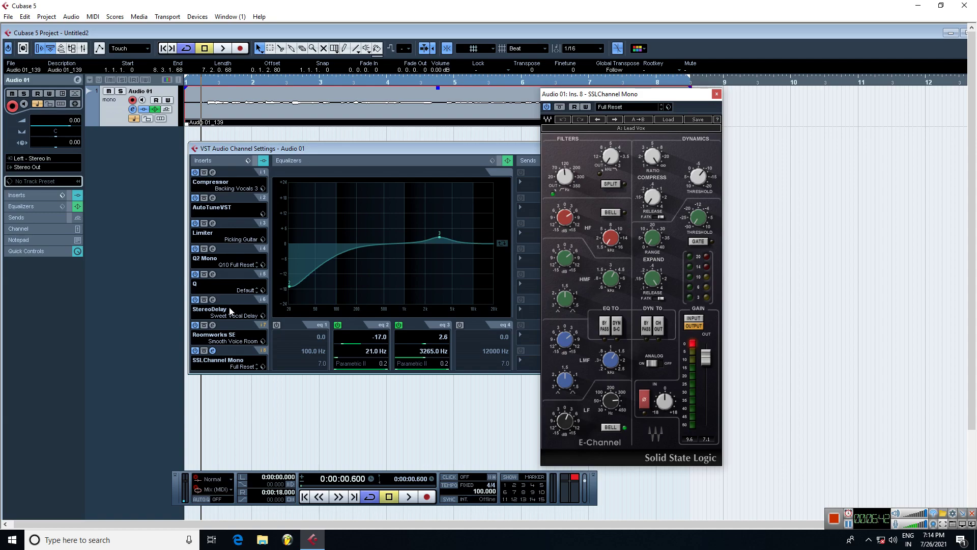
left_click(716, 94)
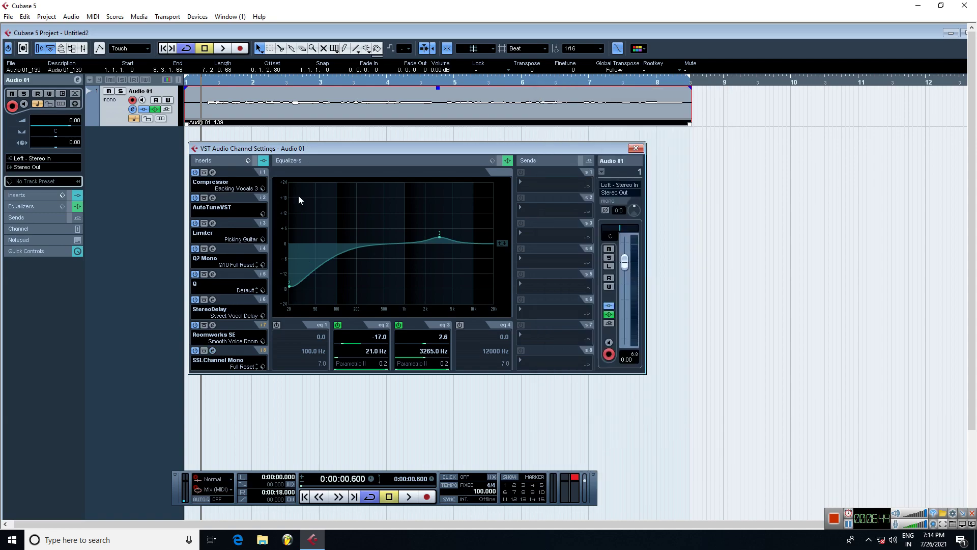
Review the Limiter, AutoTuneVST and Compressor insert settings in their editors, and close the Audio 01 channel settings
mouse_move(334, 151)
left_mouse_down()
mouse_move(329, 243)
mouse_move(289, 179)
mouse_move(324, 164)
left_mouse_up()
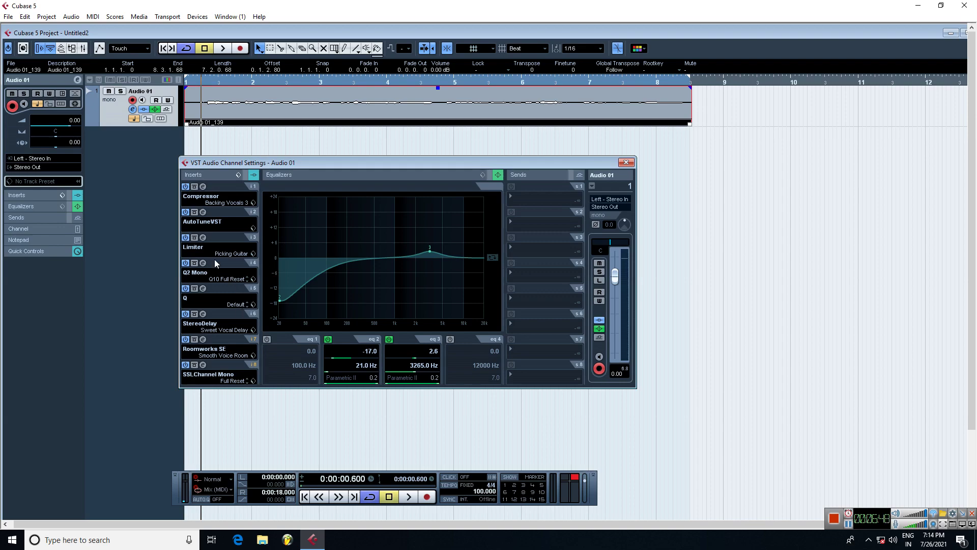
left_click(203, 237)
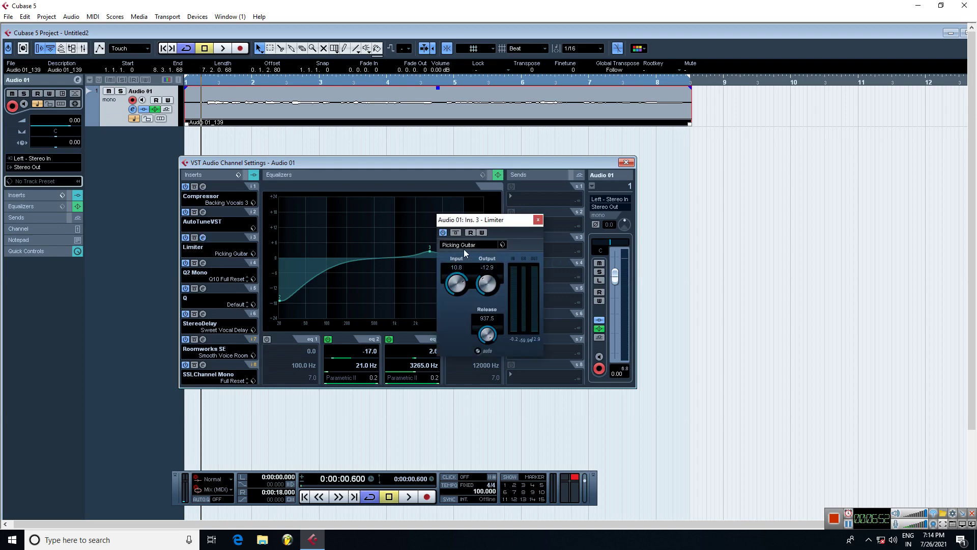
left_click(538, 220)
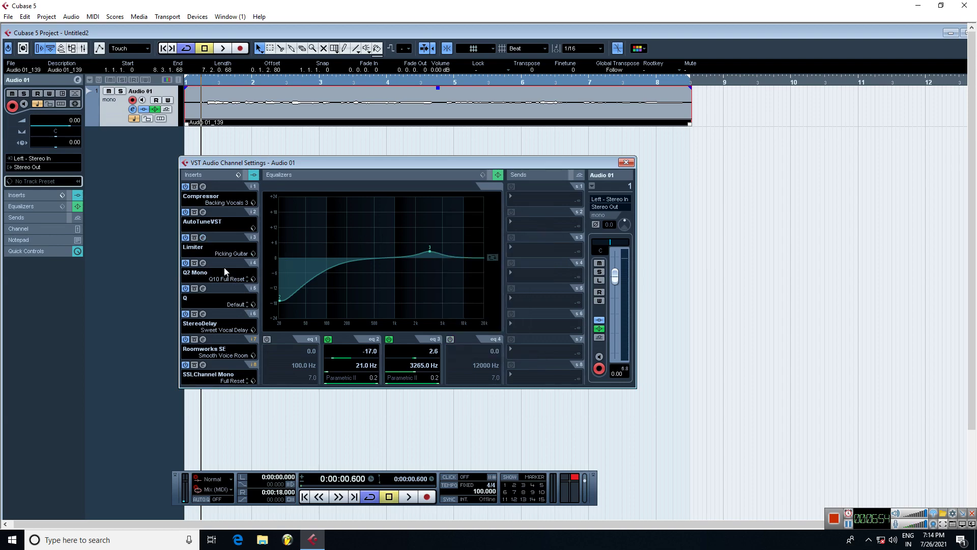
left_click(203, 212)
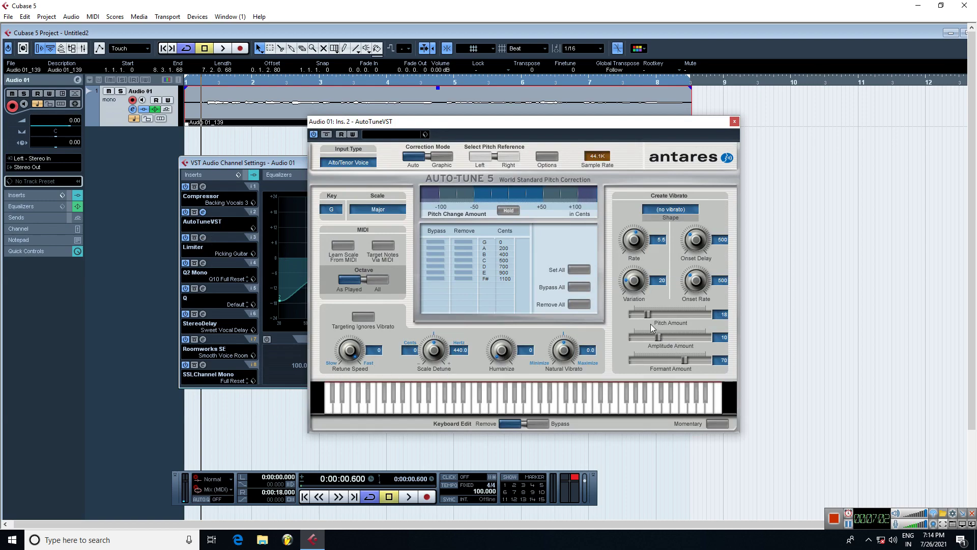
left_click(735, 121)
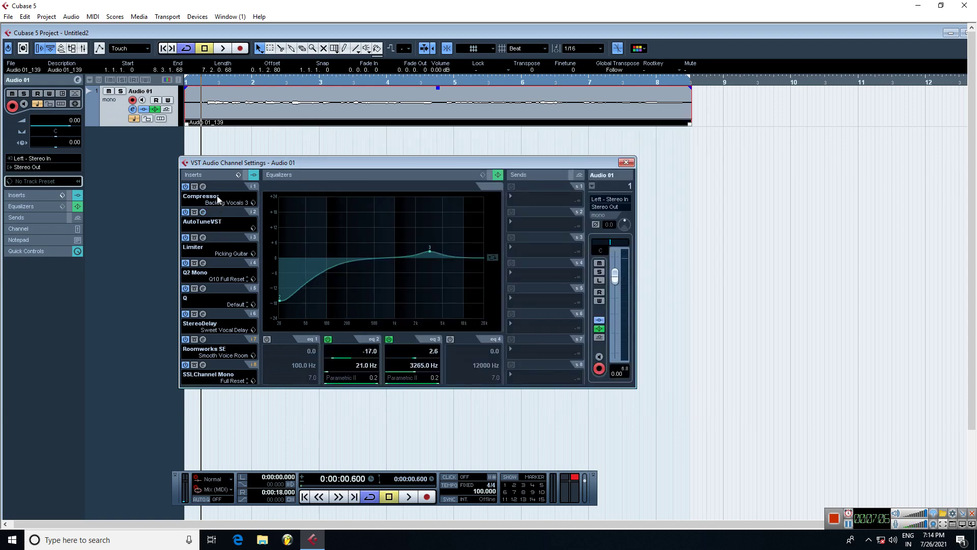
left_click(203, 186)
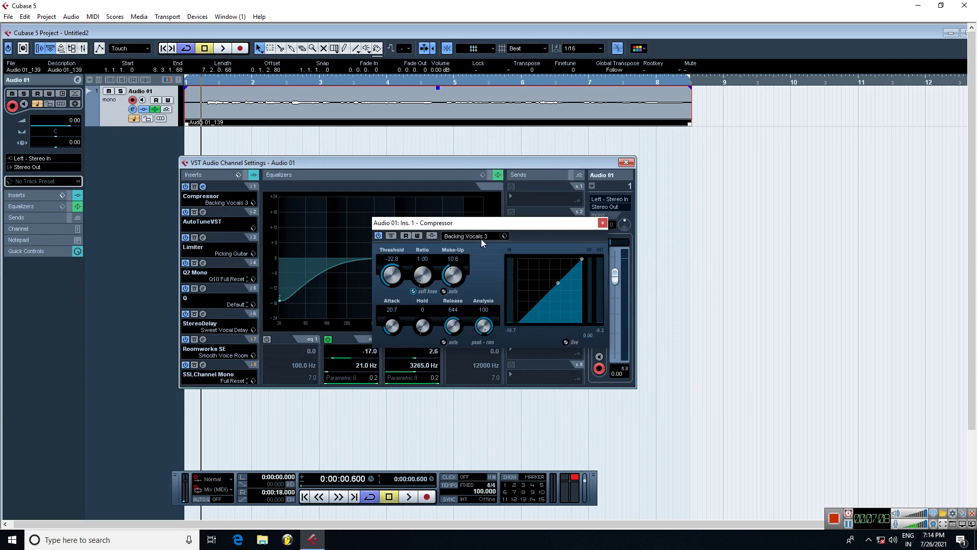
left_click(602, 223)
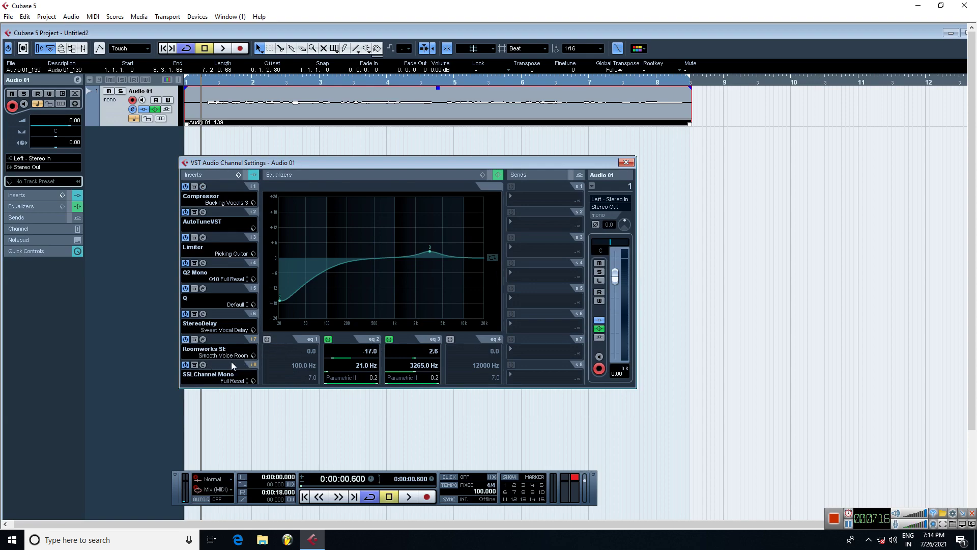
left_click(626, 162)
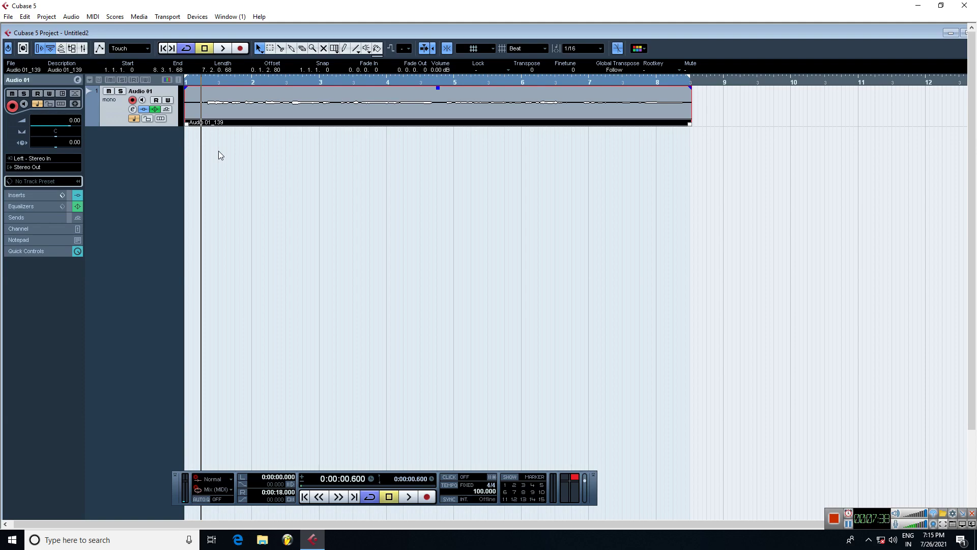
left_click_drag(712, 109, 214, 205)
left_click_drag(218, 152, 717, 103)
left_click_drag(706, 101, 252, 160)
left_click(134, 108)
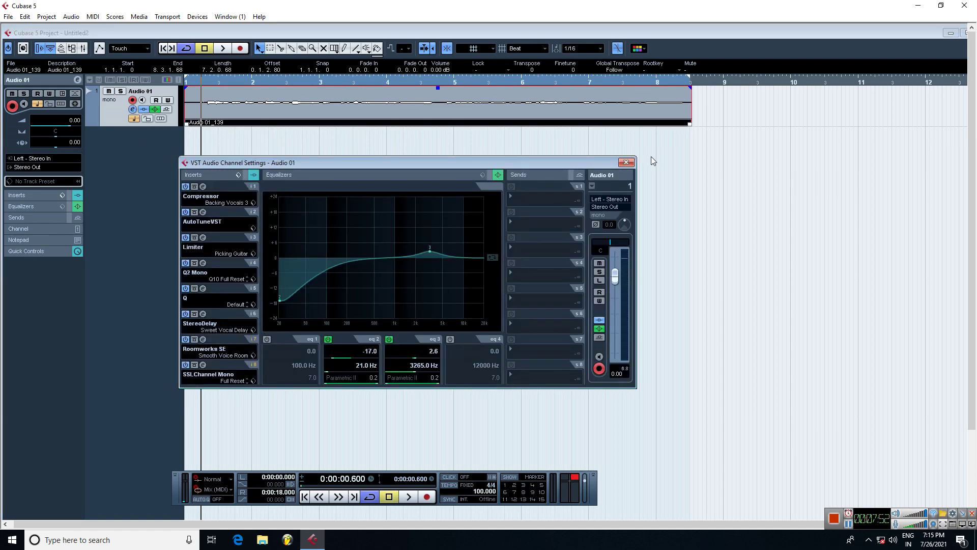
left_click(626, 162)
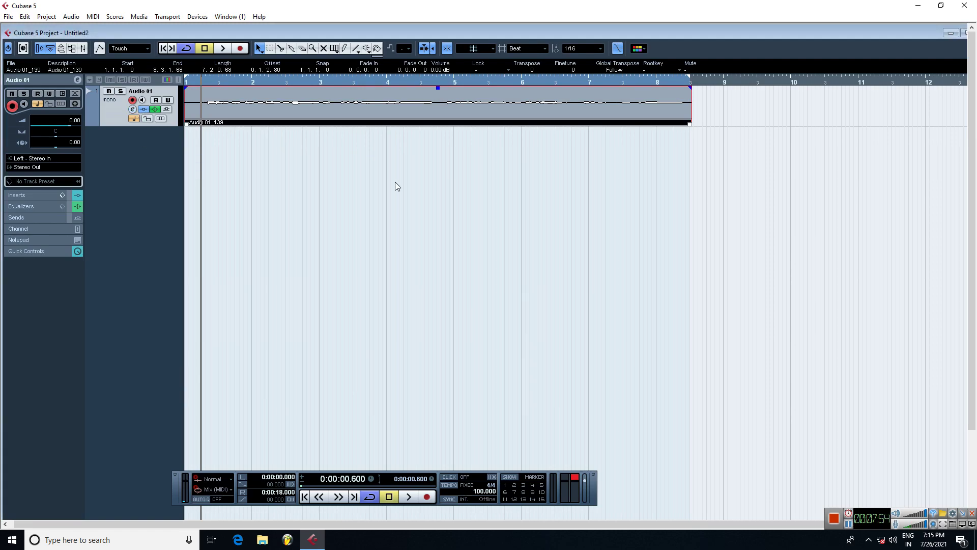